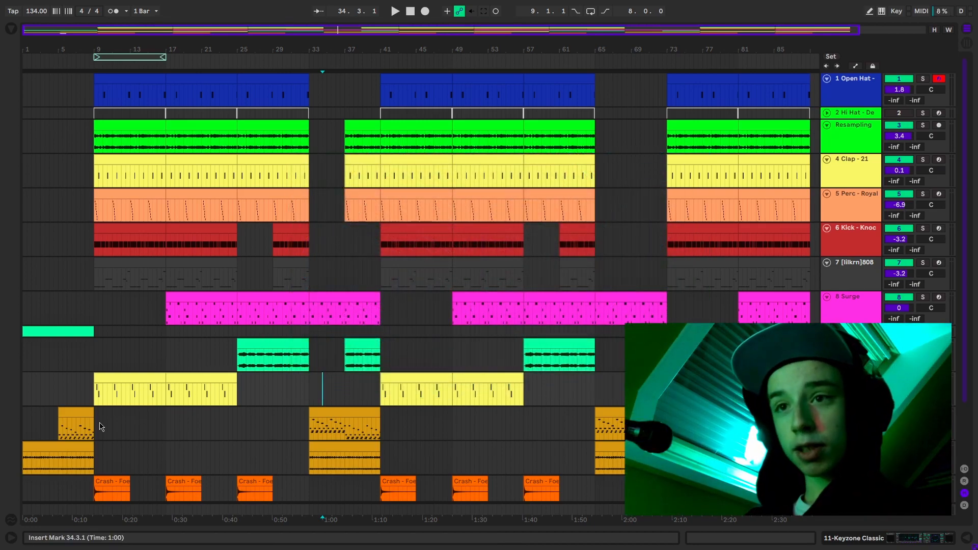
pyautogui.scroll(-1, 87, 424)
pyautogui.scroll(-1, 86, 427)
pyautogui.scroll(1, 78, 435)
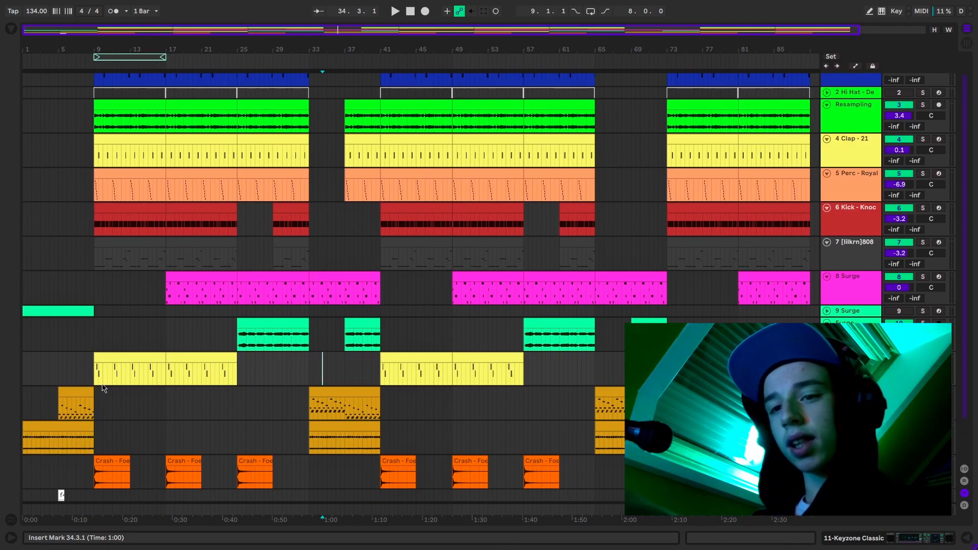
pyautogui.scroll(-2, 100, 412)
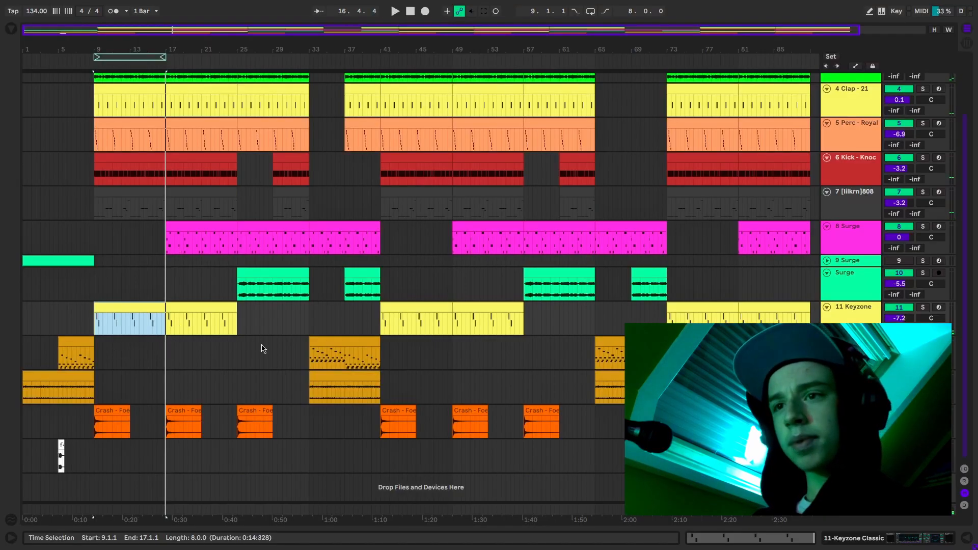
pyautogui.scroll(3, 263, 349)
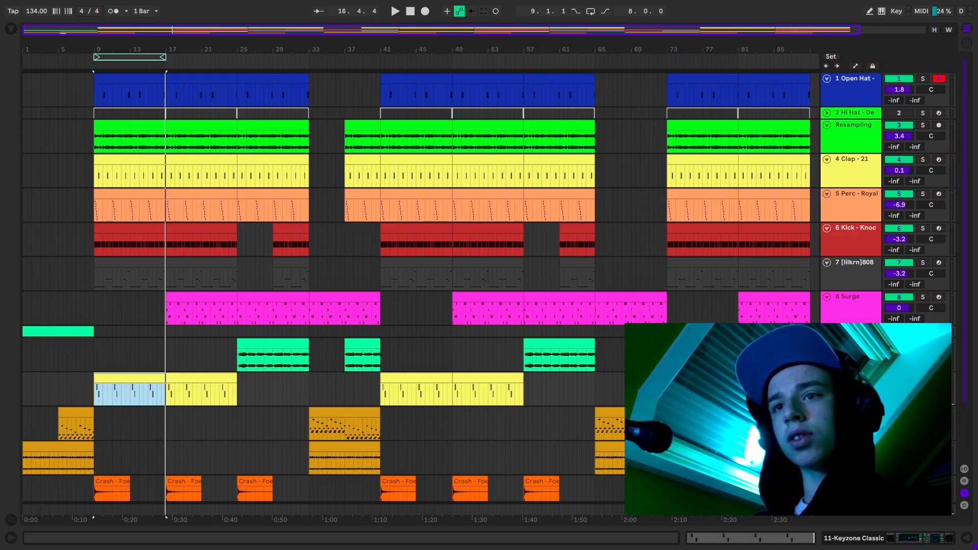
# Unfold the 9 Surge track, audition its intro melody clip in solo, and duplicate the track
pyautogui.click(827, 331)
pyautogui.scroll(-1, 100, 350)
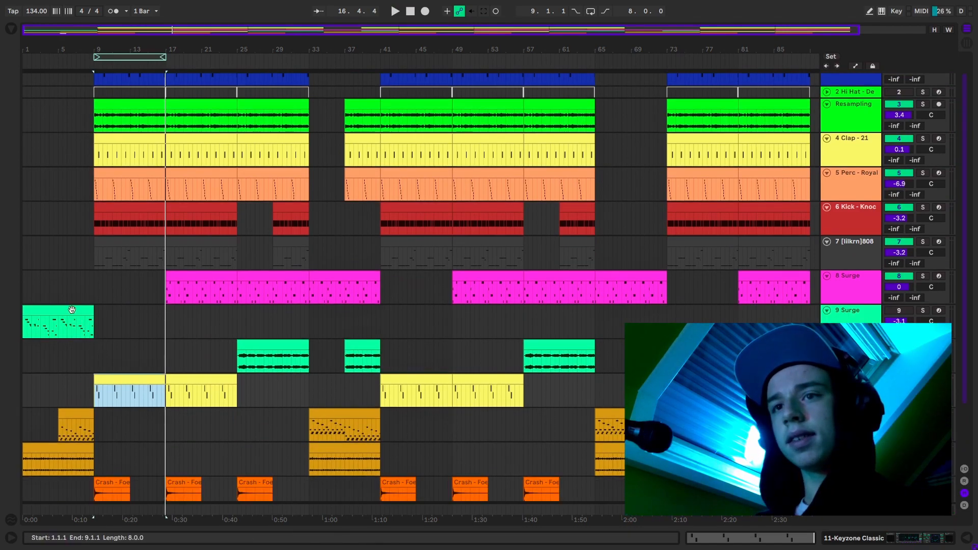
pyautogui.click(59, 326)
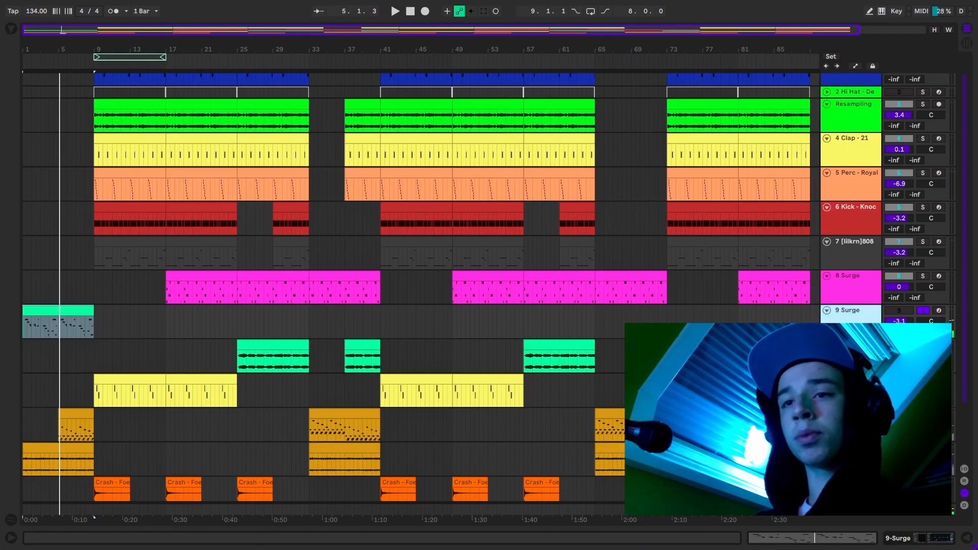
pyautogui.hotkey('ctrl', 'd')
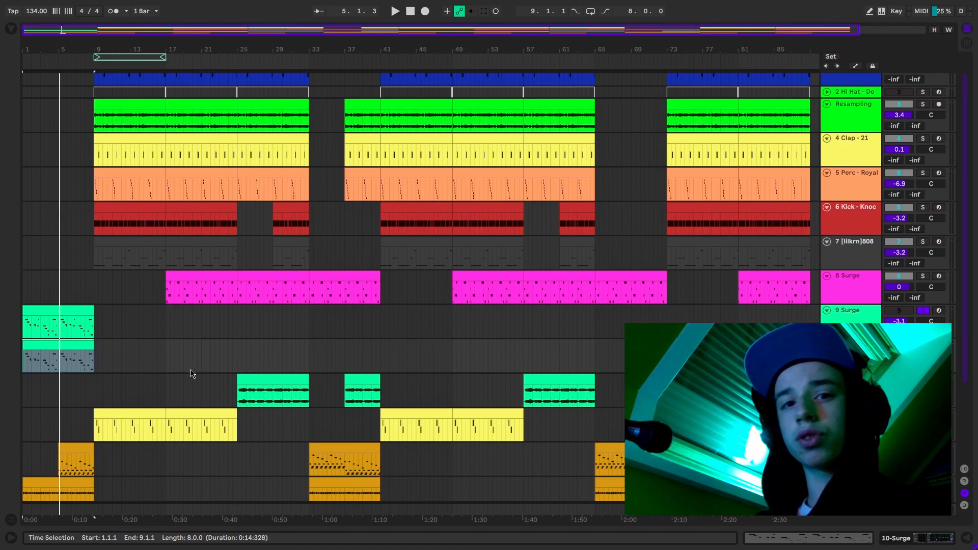
pyautogui.click(112, 360)
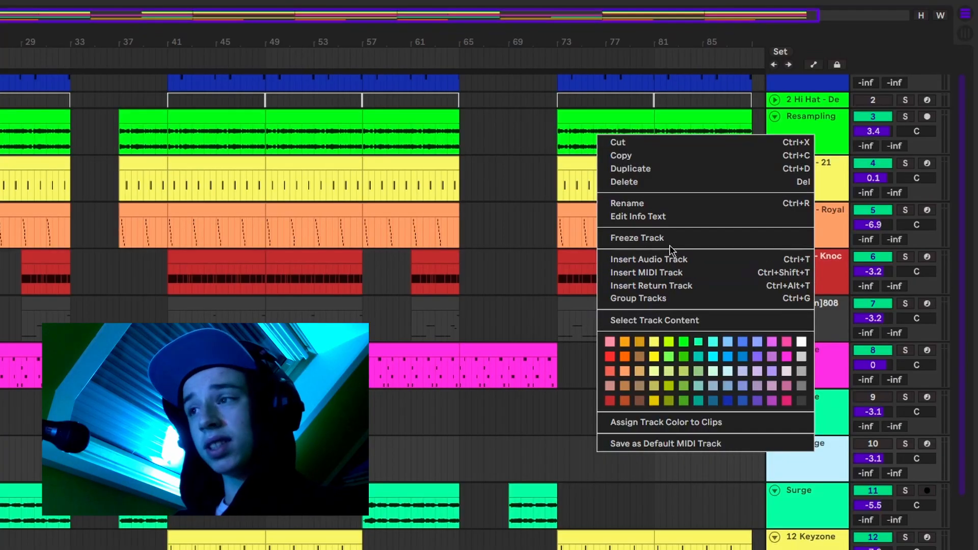
# Freeze and flatten the duplicated Surge track into audio
pyautogui.click(670, 246)
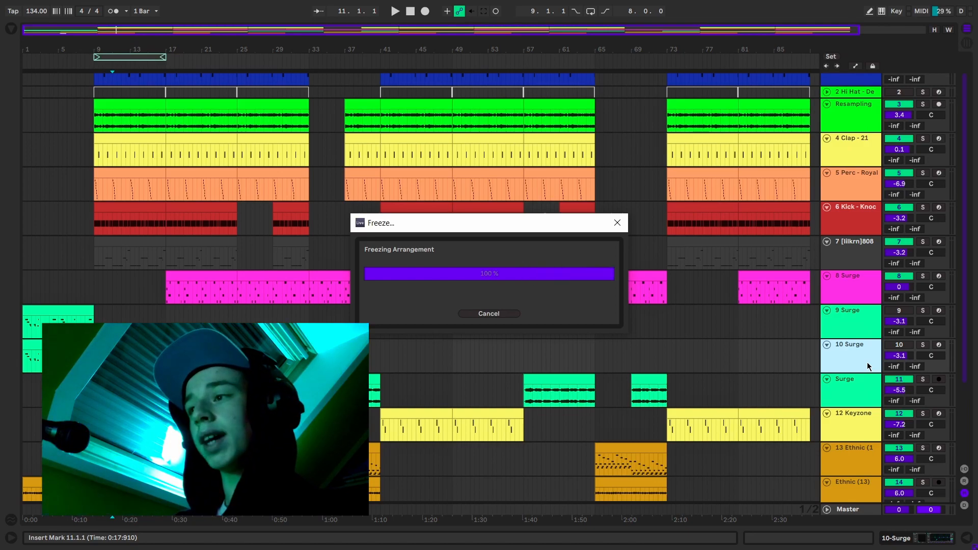
pyautogui.rightClick(867, 363)
pyautogui.click(747, 201)
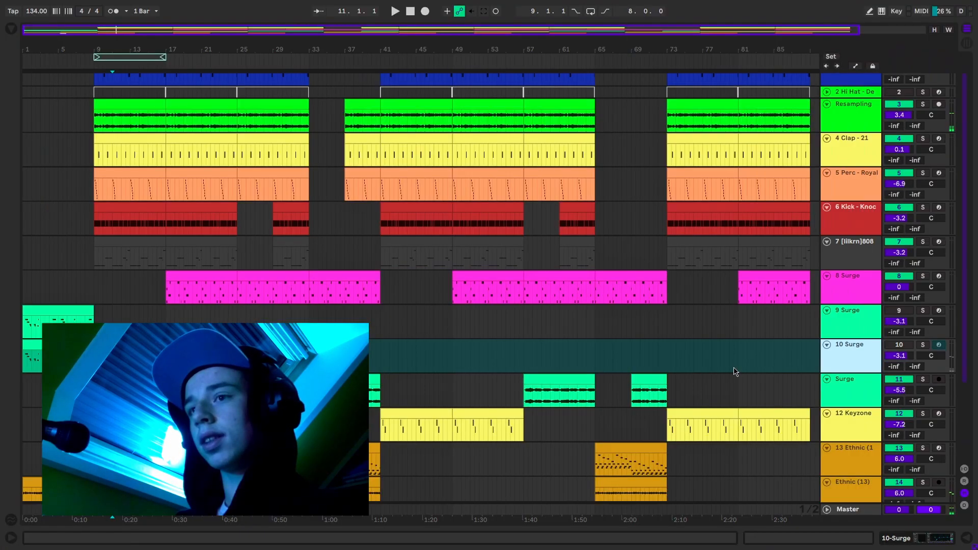
pyautogui.click(721, 368)
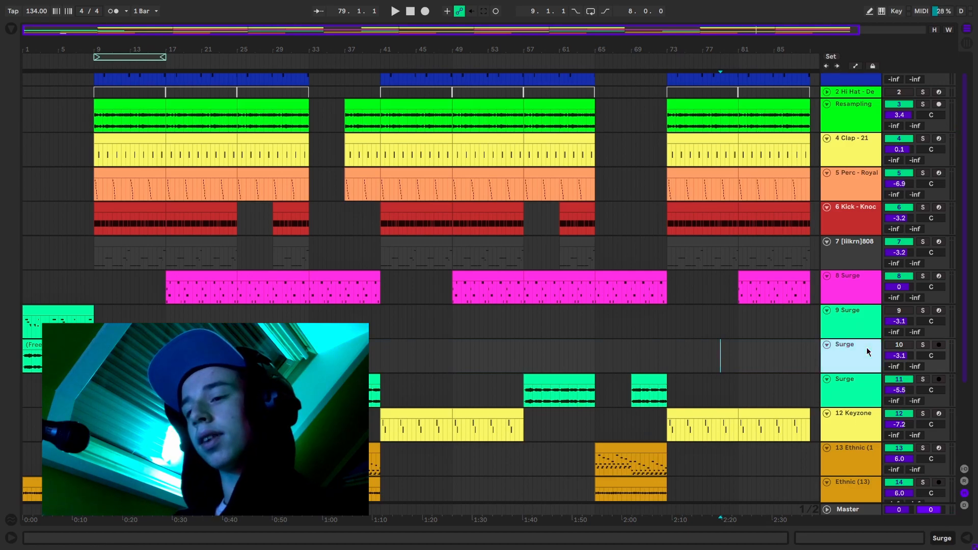
# Insert an audio track below the flattened Surge track and set its input source to Resampling
pyautogui.hotkey('ctrl', 't')
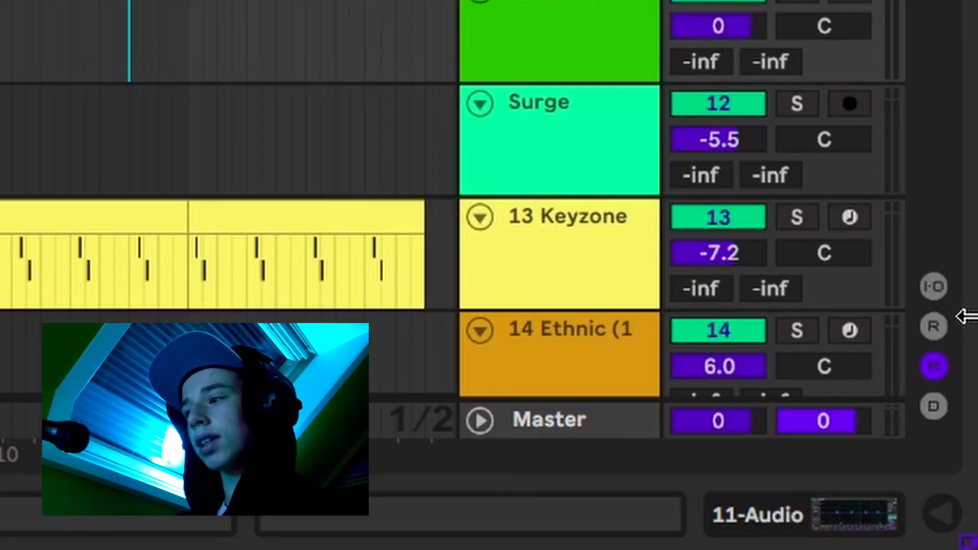
pyautogui.click(932, 286)
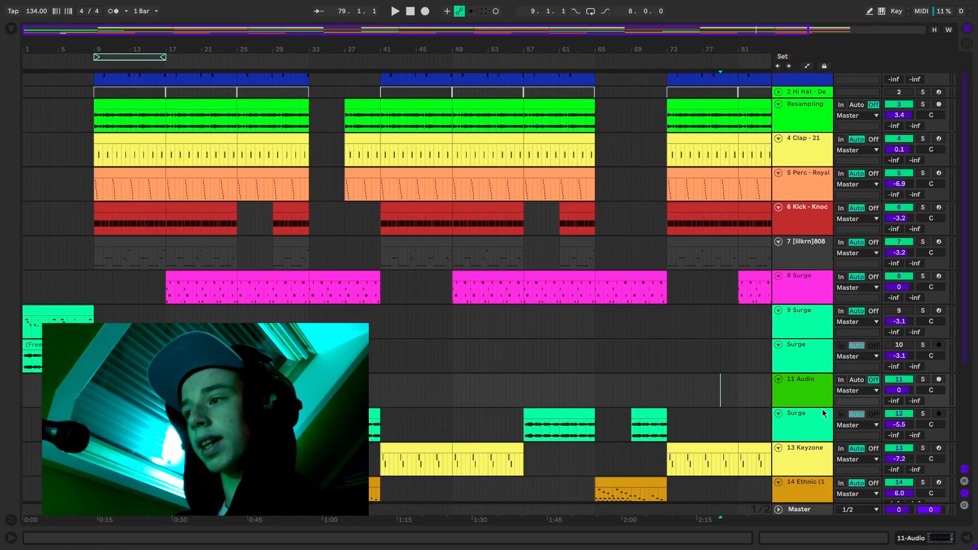
pyautogui.moveTo(820, 406); pyautogui.dragTo(820, 427)
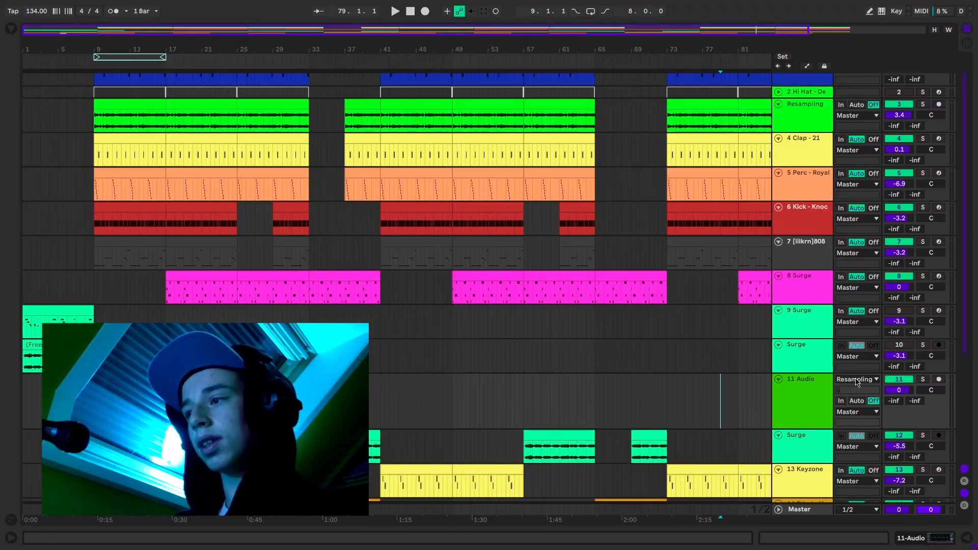
pyautogui.click(798, 302)
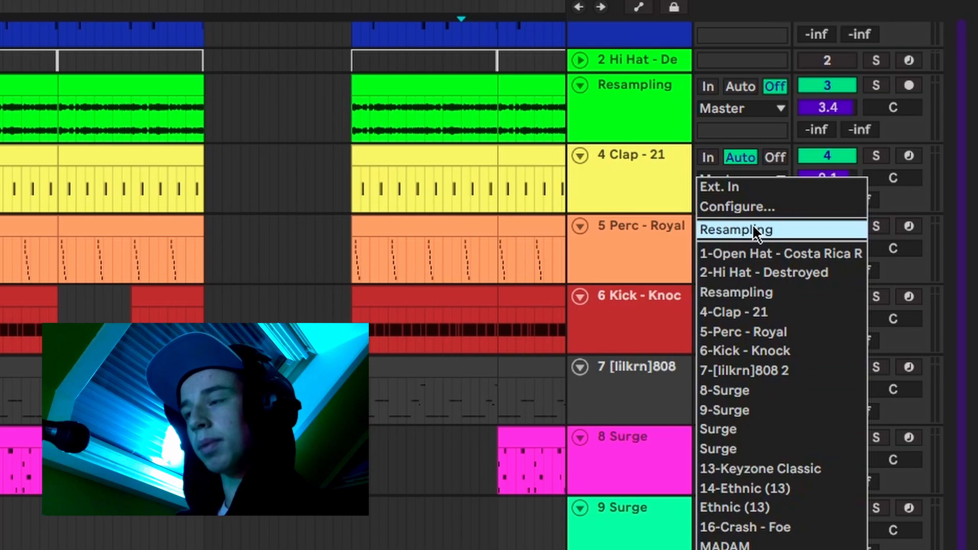
pyautogui.click(753, 230)
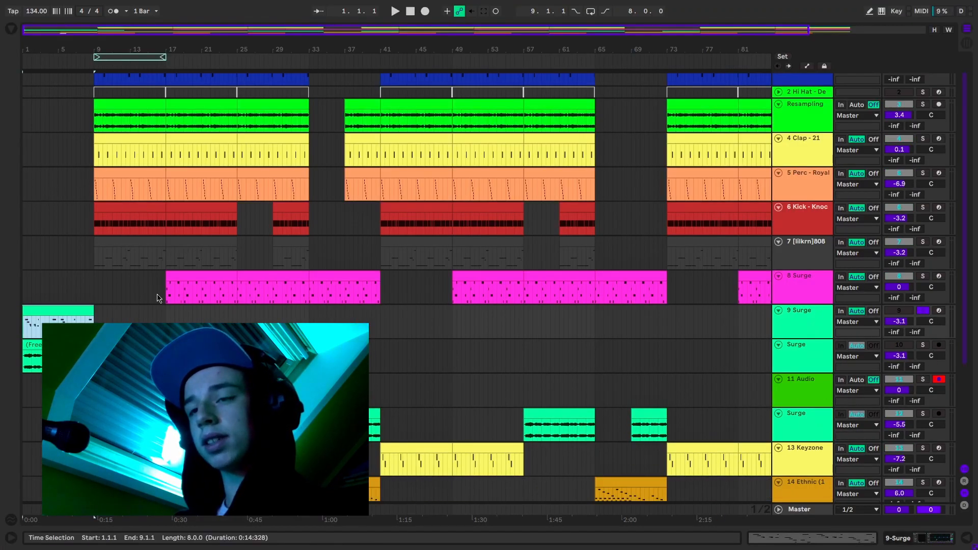
# Delete the resampling audio track below the flattened Surge track
pyautogui.scroll(-4, 158, 295)
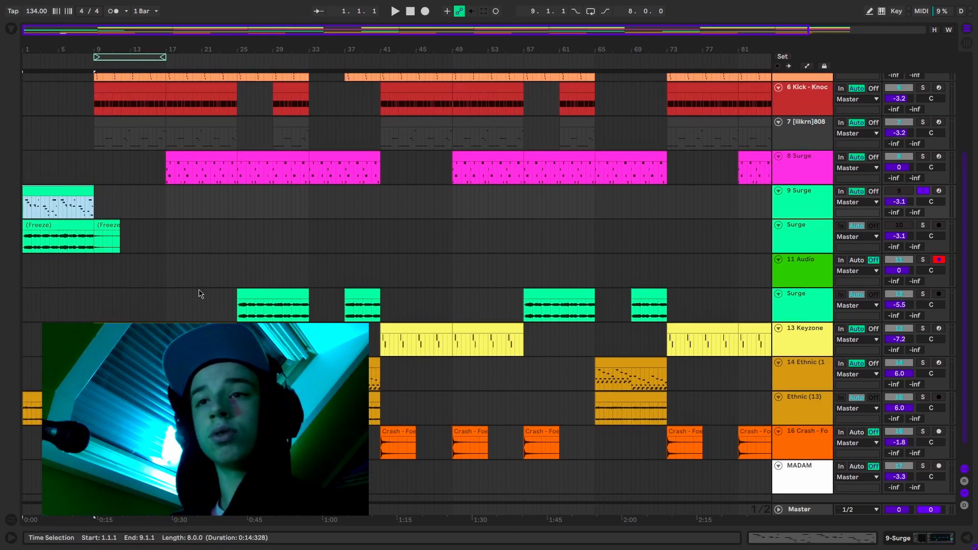
pyautogui.scroll(2, 201, 294)
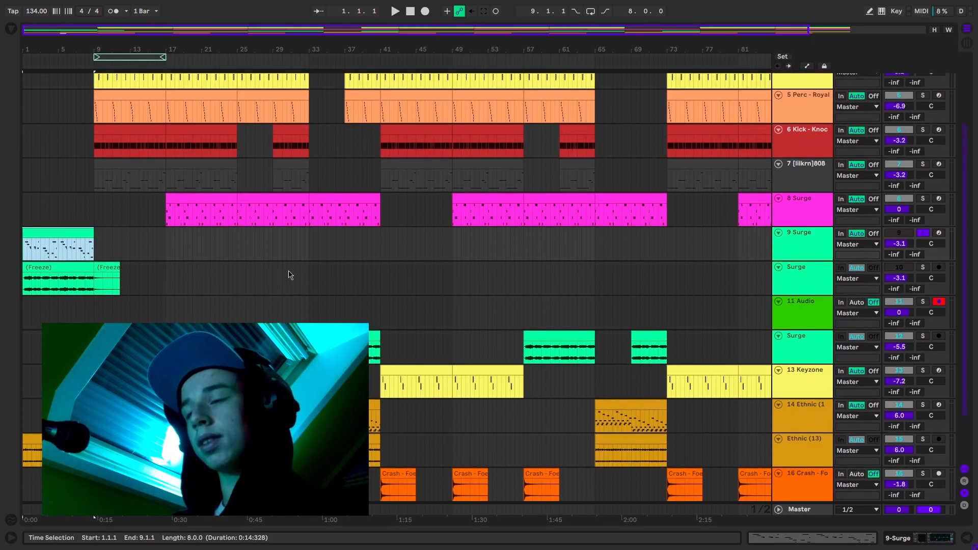
pyautogui.click(802, 319)
pyautogui.press('Delete')
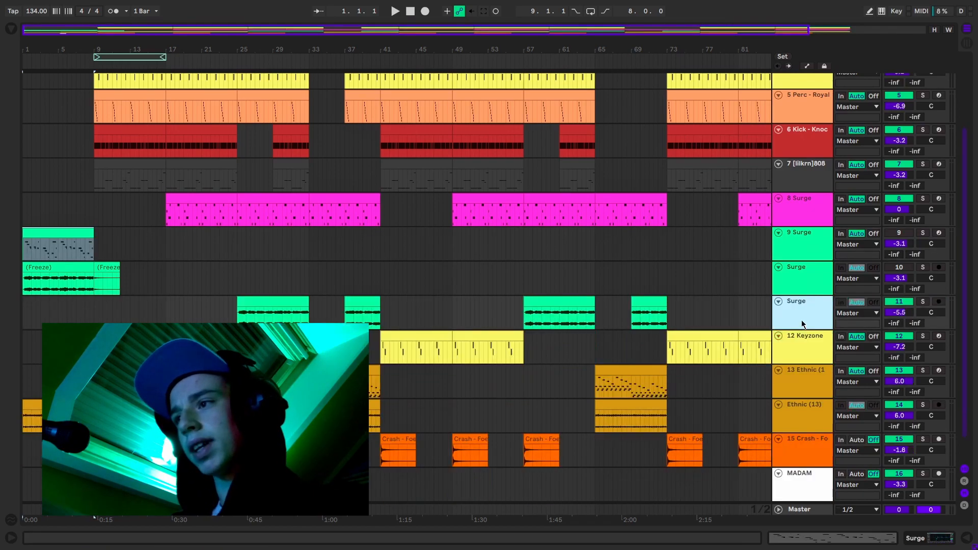
# Set the flattened Surge clip's warp mode to Complex and its transpose to -12 st, and play it back
pyautogui.click(39, 267)
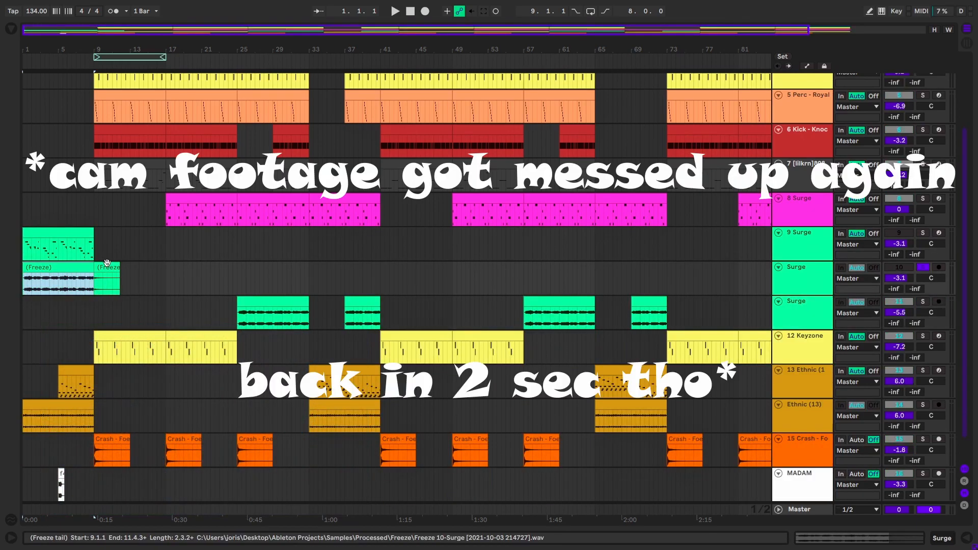
pyautogui.doubleClick(79, 276)
pyautogui.click(141, 231)
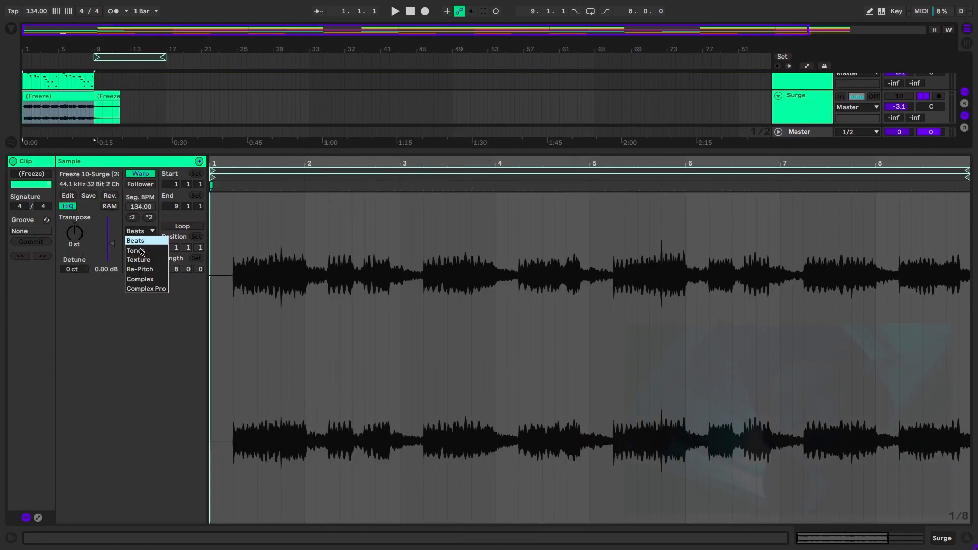
pyautogui.click(144, 278)
pyautogui.click(76, 245)
pyautogui.write('-12')
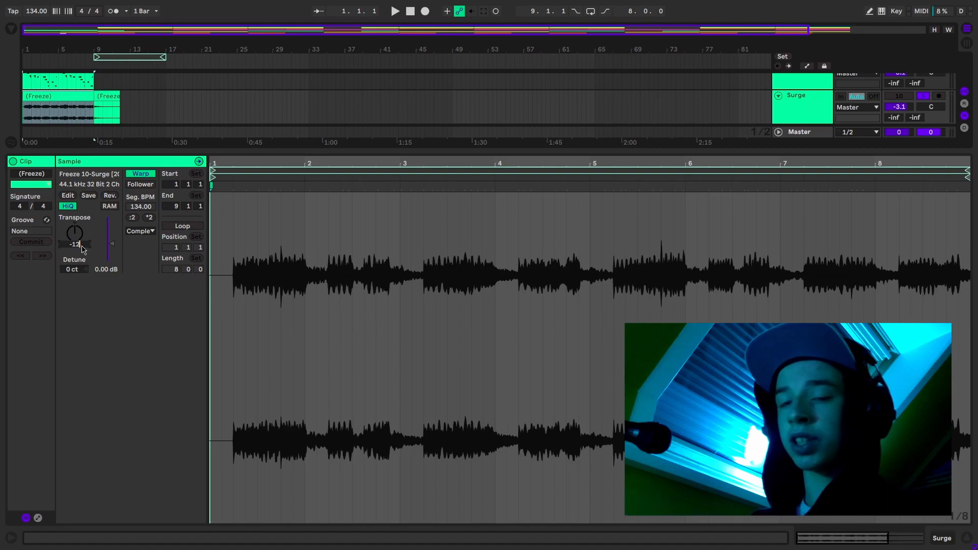
pyautogui.press('Return')
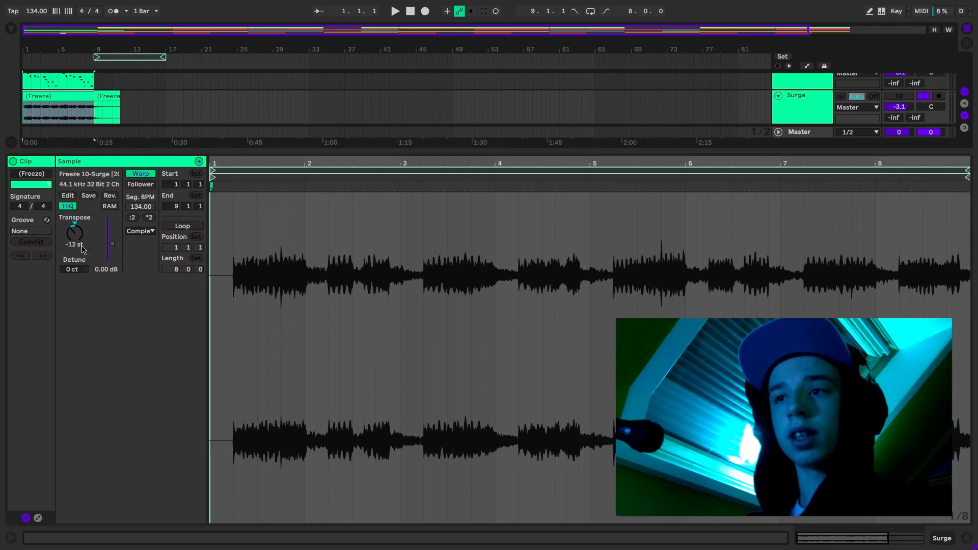
pyautogui.press('space')
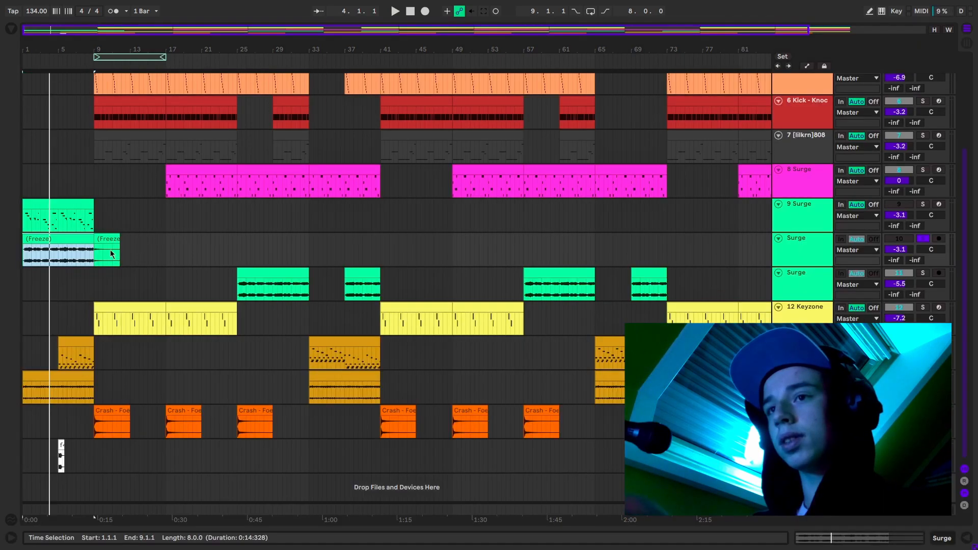
# Set the flattened Surge clip's warp mode to Re-Pitch and double its segment BPM to 268.00
pyautogui.click(79, 259)
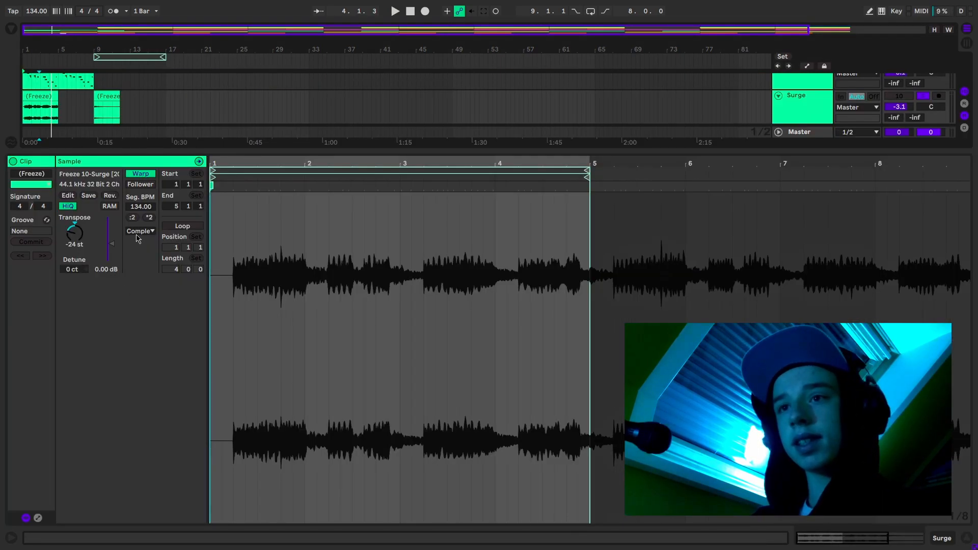
pyautogui.click(139, 232)
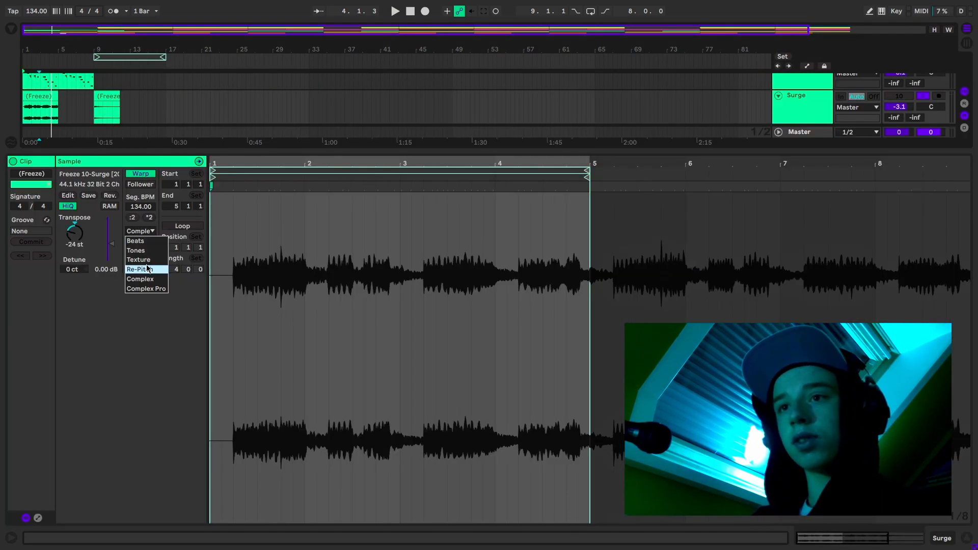
pyautogui.click(129, 270)
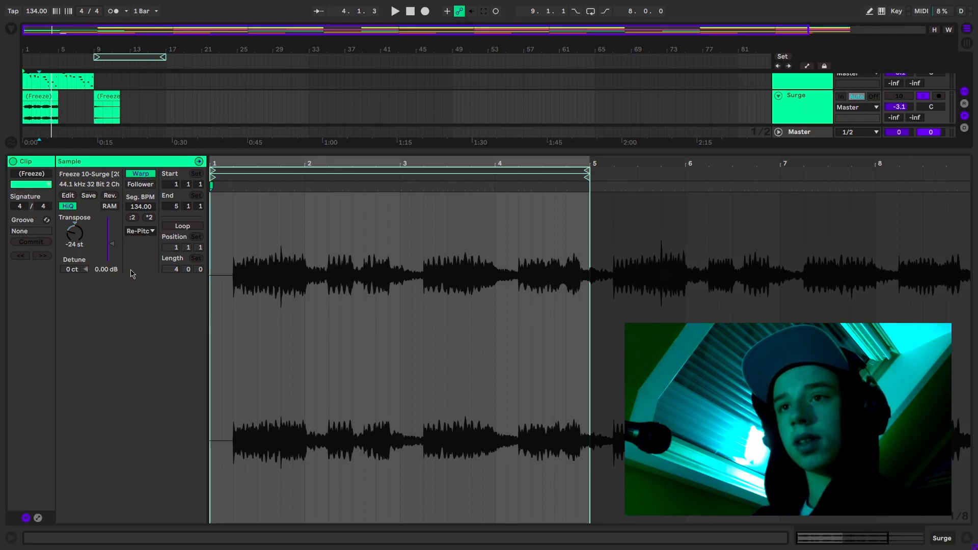
pyautogui.click(150, 219)
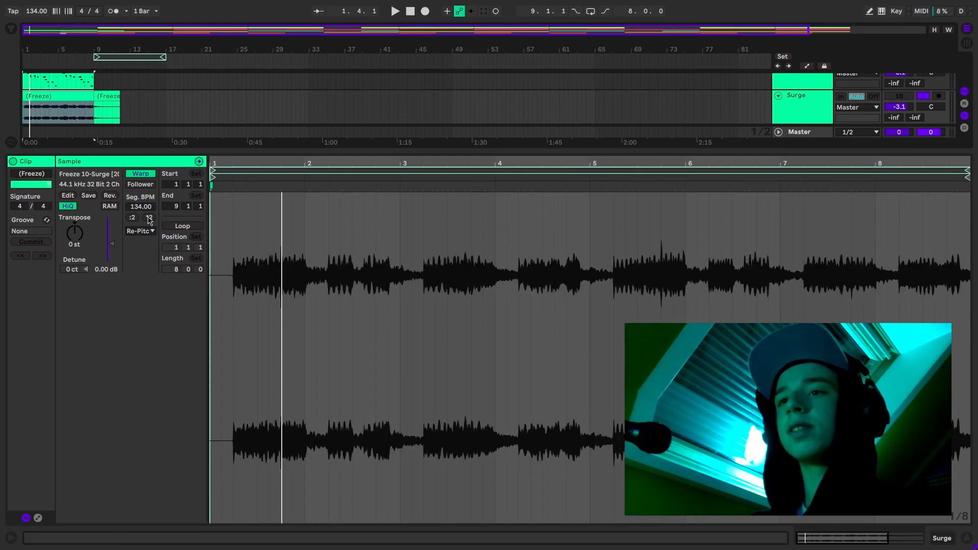
pyautogui.click(149, 219)
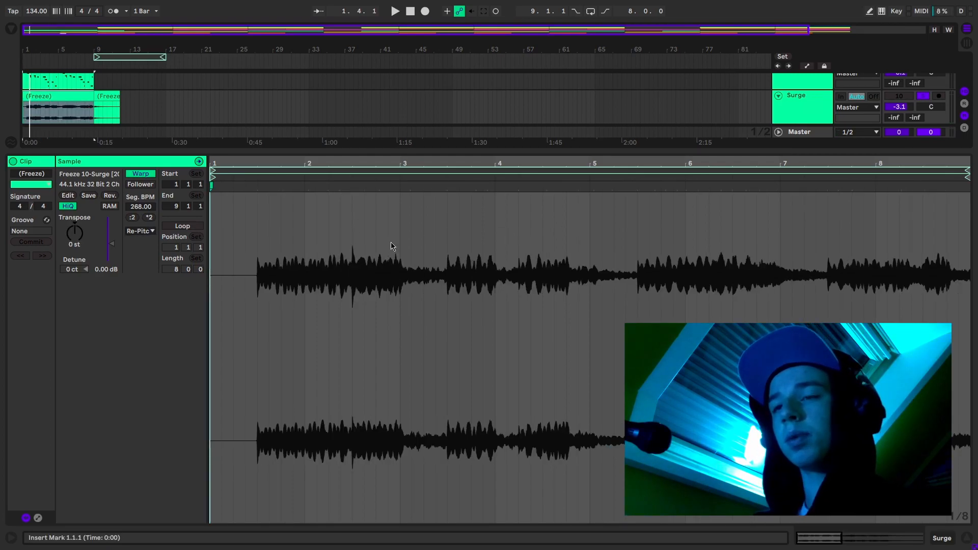
# Chop one-beat slices from the start of the Surge audio clip, close the gaps between the first slices and play them
pyautogui.moveTo(316, 273); pyautogui.dragTo(446, 280)
pyautogui.click(383, 292)
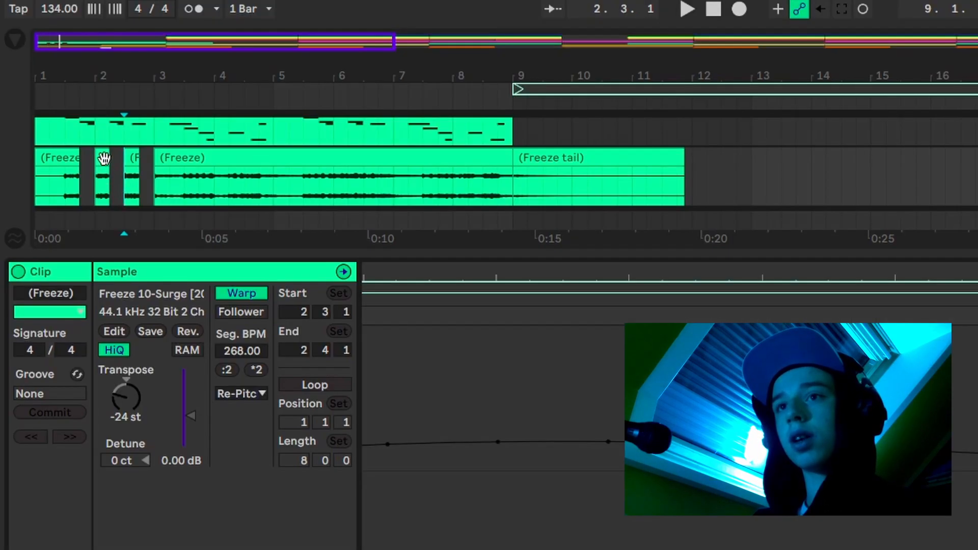
pyautogui.moveTo(104, 158)
pyautogui.mouseDown()
pyautogui.moveTo(90, 158)
pyautogui.moveTo(104, 161)
pyautogui.mouseUp()
pyautogui.click(66, 185)
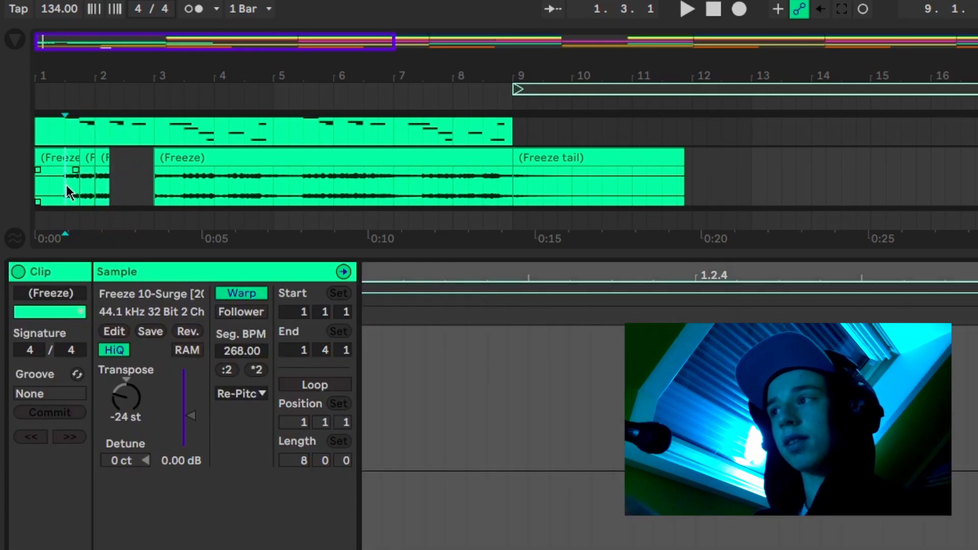
pyautogui.press('space')
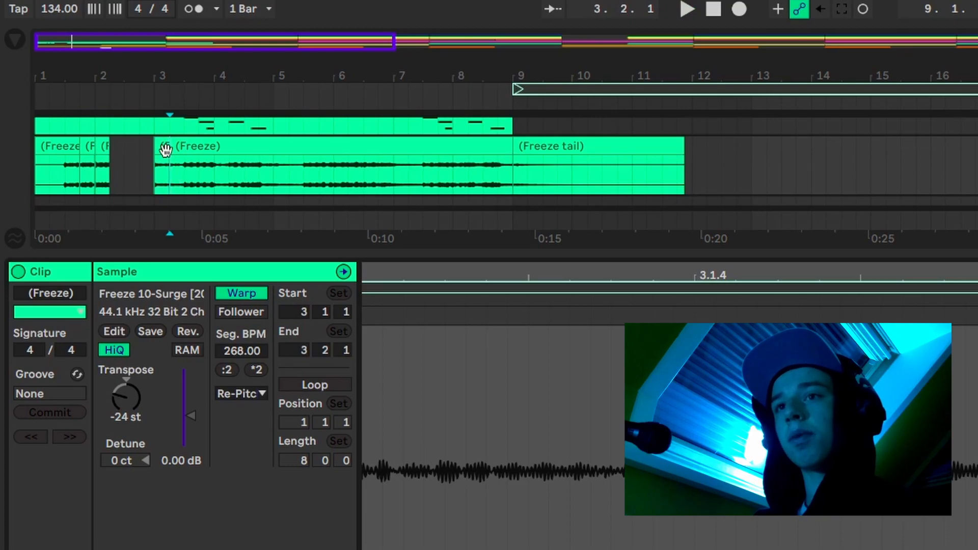
# Move further one-beat slices earlier to continue the chopped melody up to bar 3, and play it from 1.3.1
pyautogui.moveTo(166, 149); pyautogui.dragTo(124, 159)
pyautogui.click(140, 172)
pyautogui.moveTo(183, 173); pyautogui.dragTo(133, 147)
pyautogui.moveTo(214, 171); pyautogui.dragTo(148, 152)
pyautogui.click(66, 172)
pyautogui.press('space')
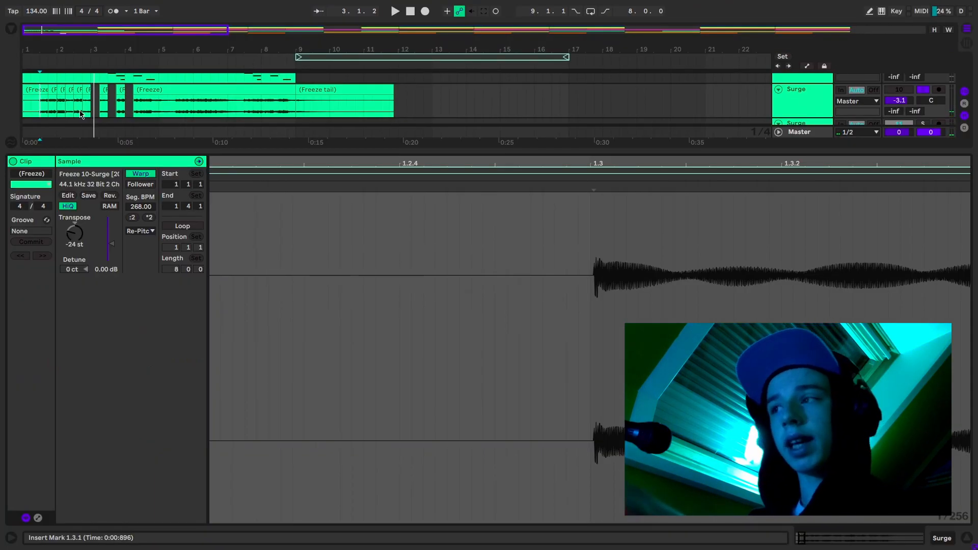
# Hide the clip view and extend the start of the remaining long Freeze clip back to 1.1.1 over the chopped slices
pyautogui.click(971, 535)
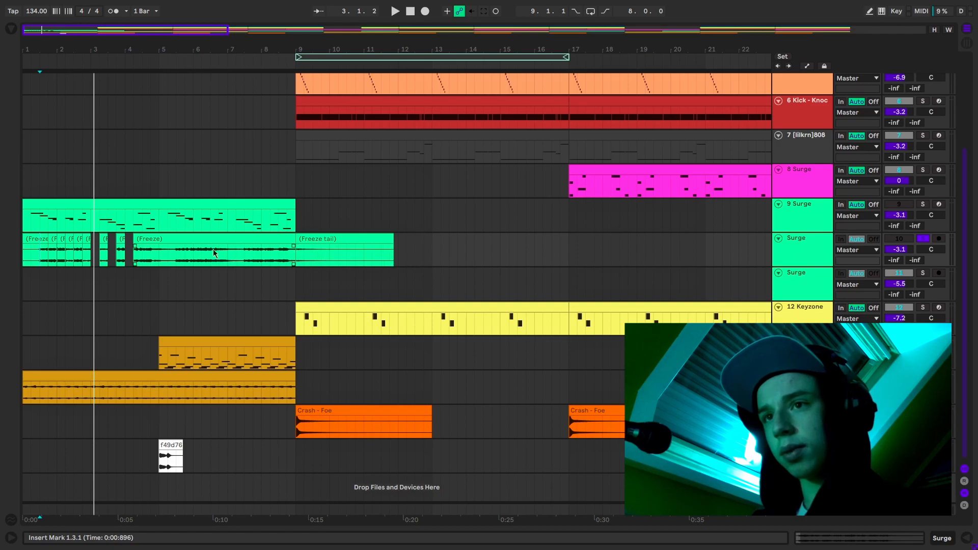
pyautogui.moveTo(135, 238); pyautogui.dragTo(2, 233)
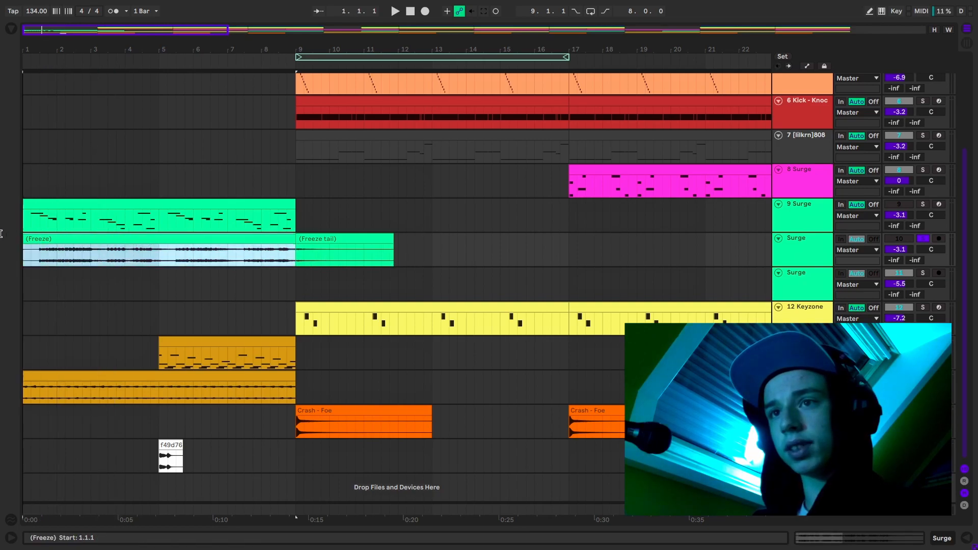
pyautogui.doubleClick(124, 234)
pyautogui.click(147, 235)
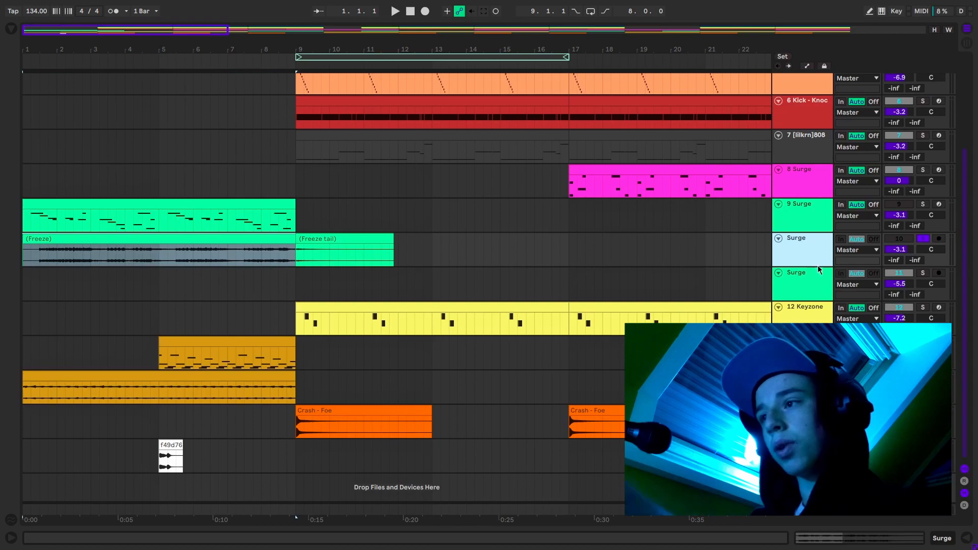
# Load the frozen Surge clip into Simpler on a new MIDI track below it, and slice the sample by Beat
pyautogui.press('super+shift+t')
pyautogui.doubleClick(807, 279)
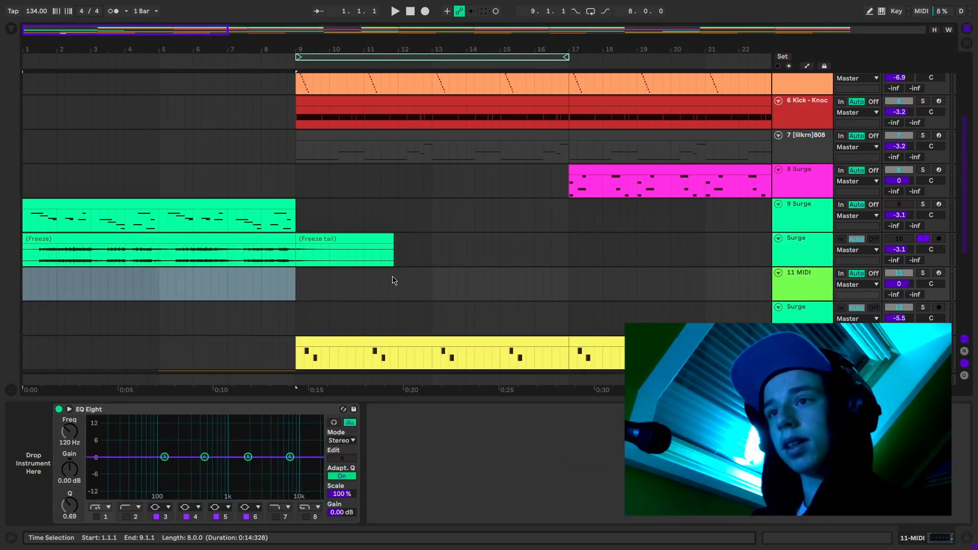
pyautogui.click(99, 255)
pyautogui.moveTo(99, 240)
pyautogui.mouseDown()
pyautogui.moveTo(135, 229)
pyautogui.moveTo(50, 382)
pyautogui.moveTo(39, 482)
pyautogui.mouseUp()
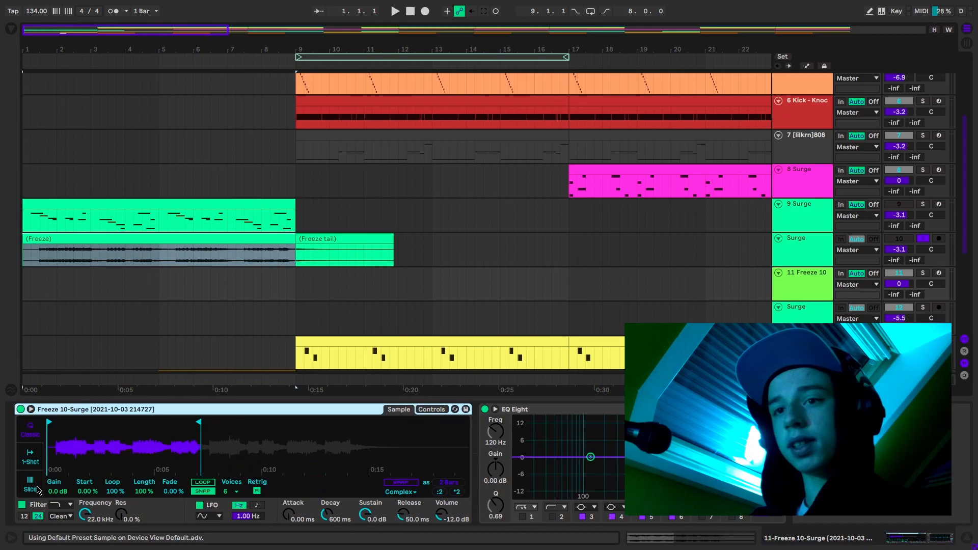
pyautogui.click(128, 491)
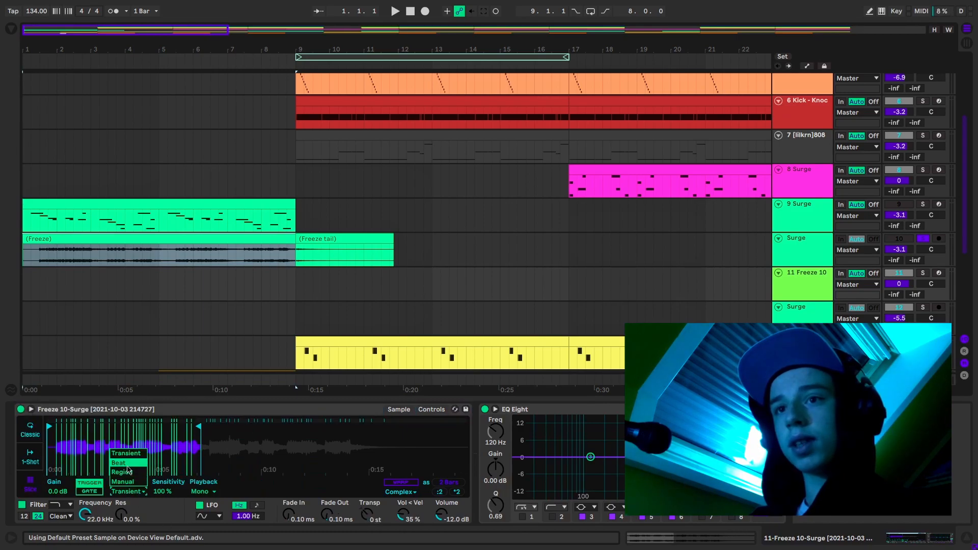
pyautogui.click(128, 463)
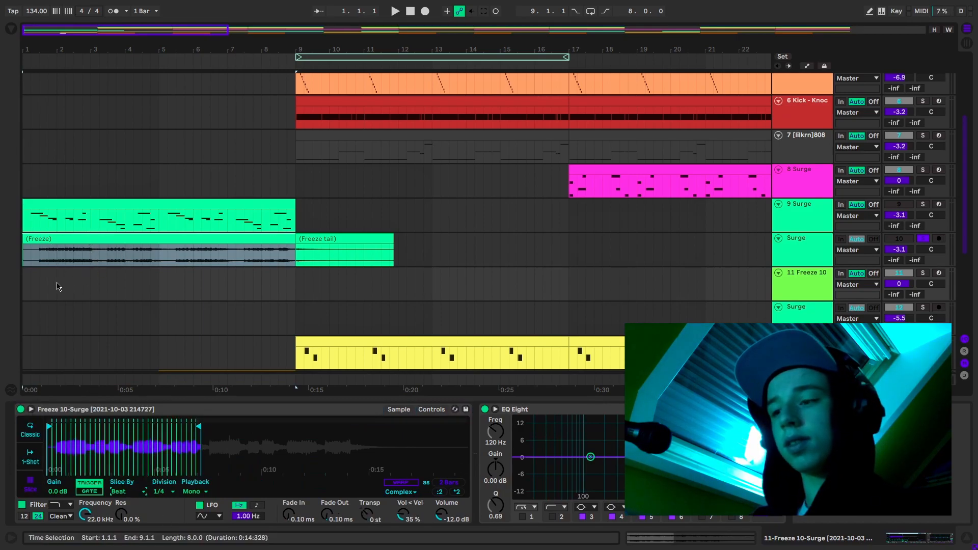
# Create an eight-bar MIDI clip from 1.1.1 on the Simpler track and enter ascending one-beat notes C1 to D#1 in bar 1
pyautogui.moveTo(26, 284); pyautogui.dragTo(292, 294)
pyautogui.hotkey('ctrl', 'shift', 'm')
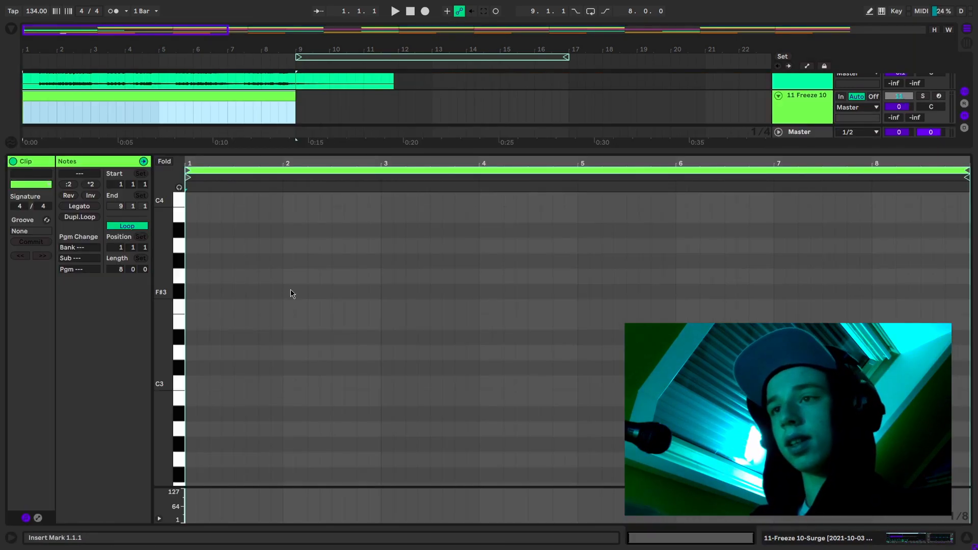
pyautogui.scroll(-5, 191, 387)
pyautogui.doubleClick(190, 399)
pyautogui.moveTo(247, 421); pyautogui.dragTo(275, 420)
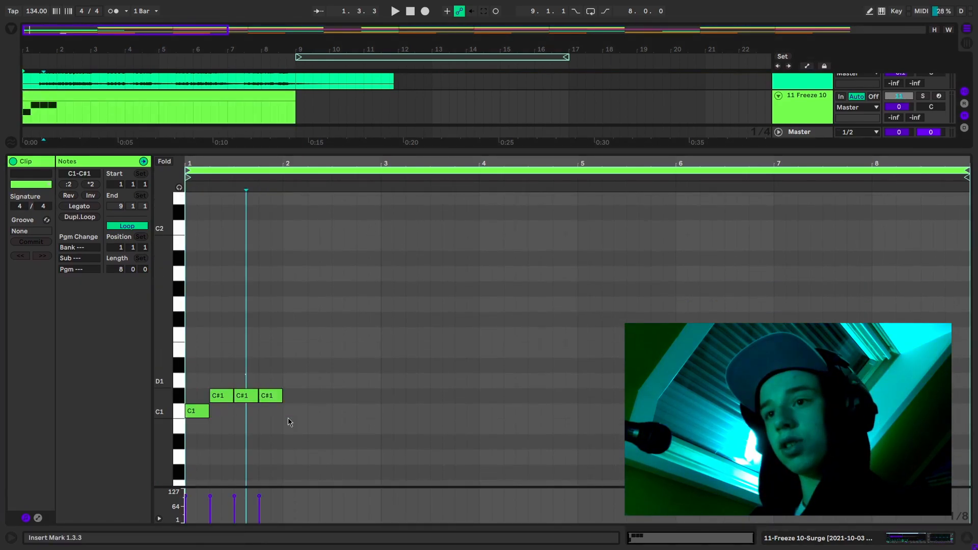
pyautogui.press('Up')
pyautogui.press('Up')
pyautogui.click(264, 377)
# Duplicate the four notes into bar 2 and transpose the copies up four semitones to run from E1 to G1
pyautogui.hotkey('ctrl', 'a')
pyautogui.hotkey('ctrl', 'd')
pyautogui.press('Up')
pyautogui.press('Up')
pyautogui.press('Up')
pyautogui.press('Up')
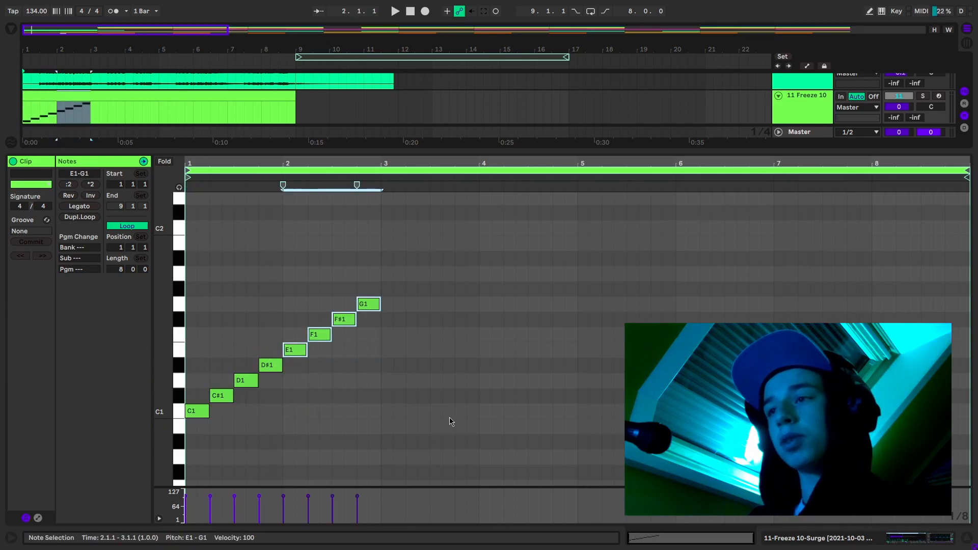
# Turn on warping for the Simpler sample, set its warp mode to Re-Pitch and double its warped length
pyautogui.click(797, 105)
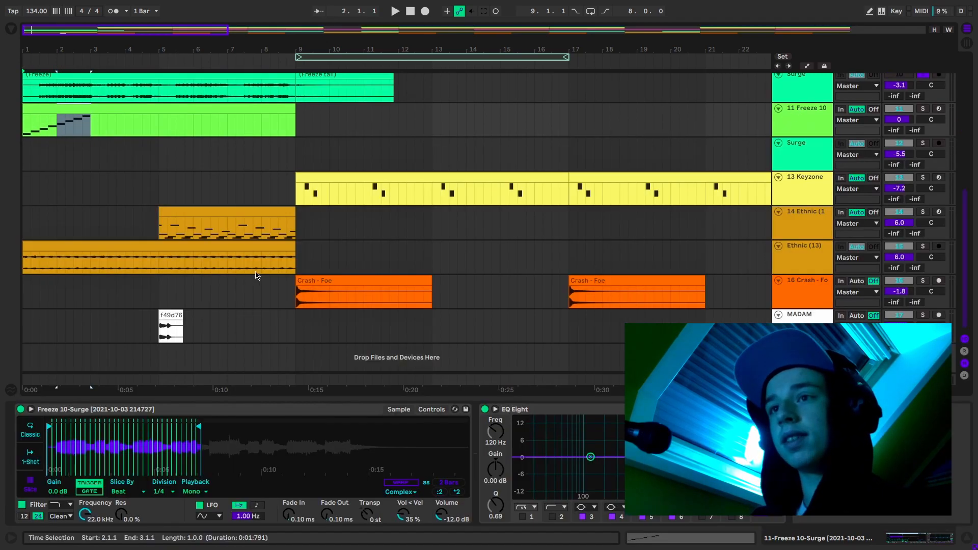
pyautogui.click(227, 112)
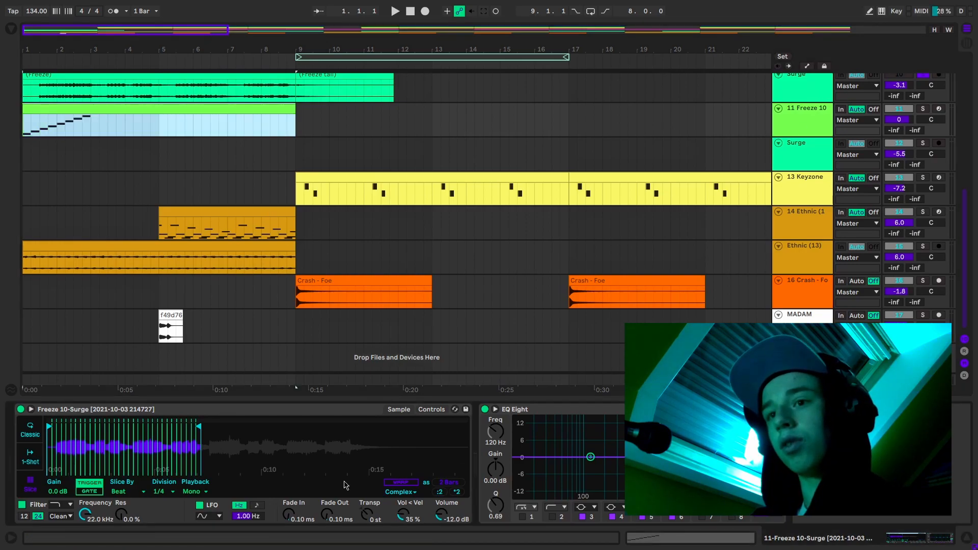
pyautogui.click(401, 483)
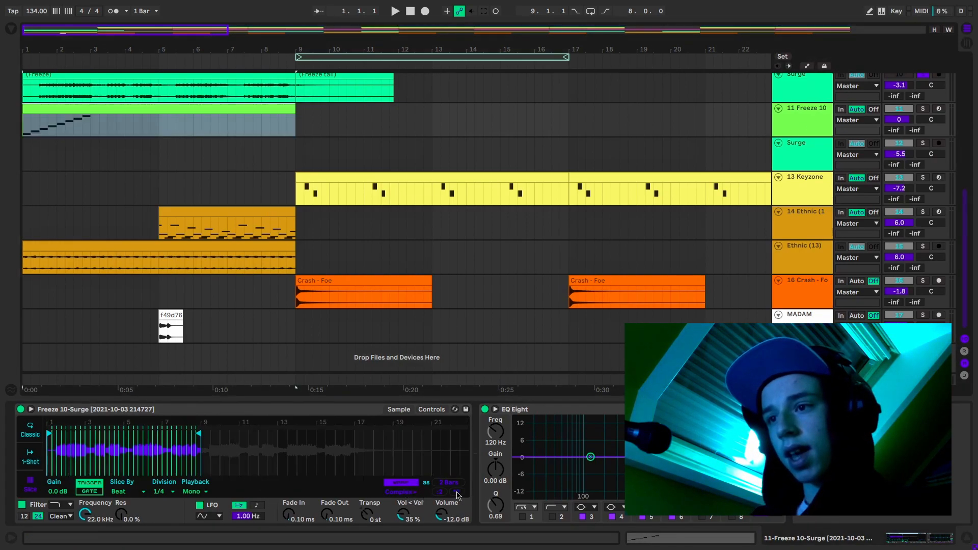
pyautogui.click(408, 492)
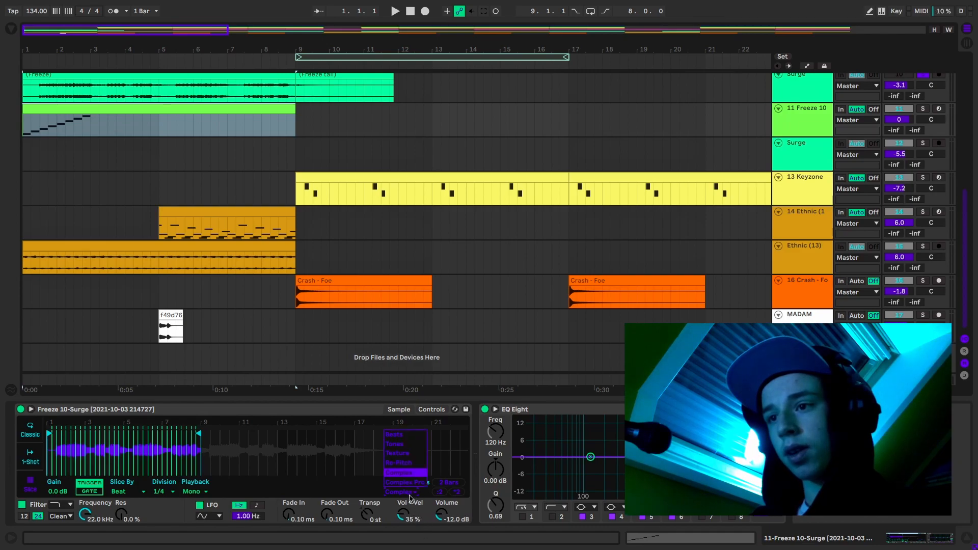
pyautogui.click(409, 467)
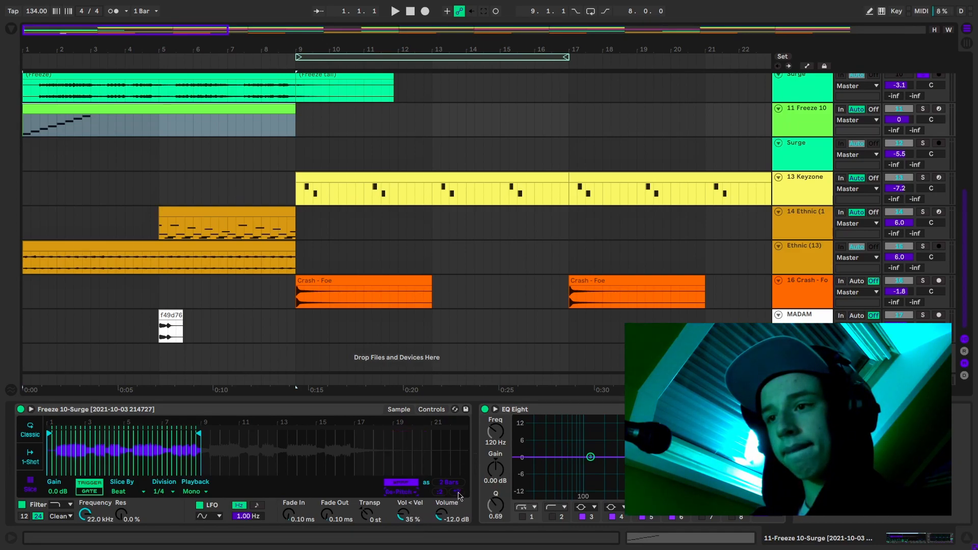
pyautogui.click(457, 492)
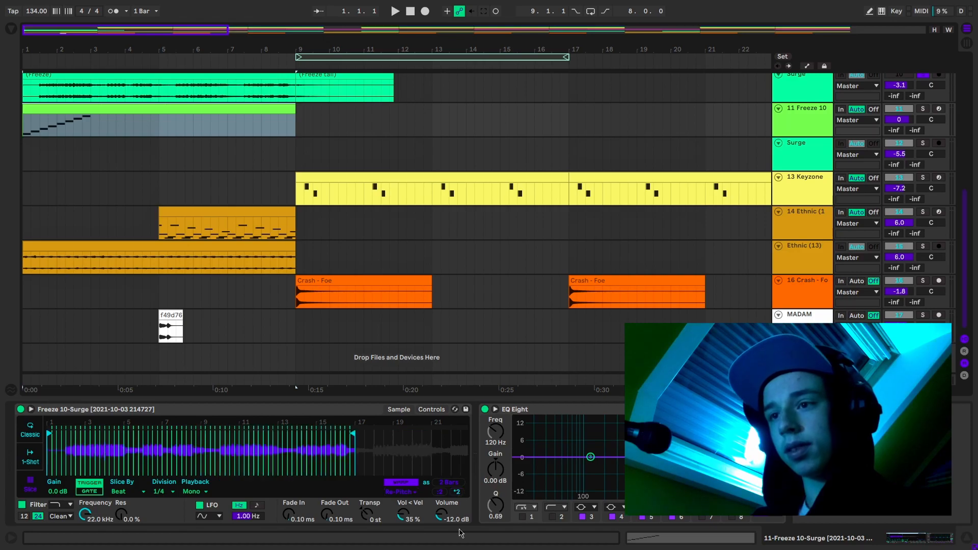
# Set the MIDI clip's bar 2 notes to E1, G#1, C2 and E2, and play them from 2.1.1
pyautogui.click(97, 107)
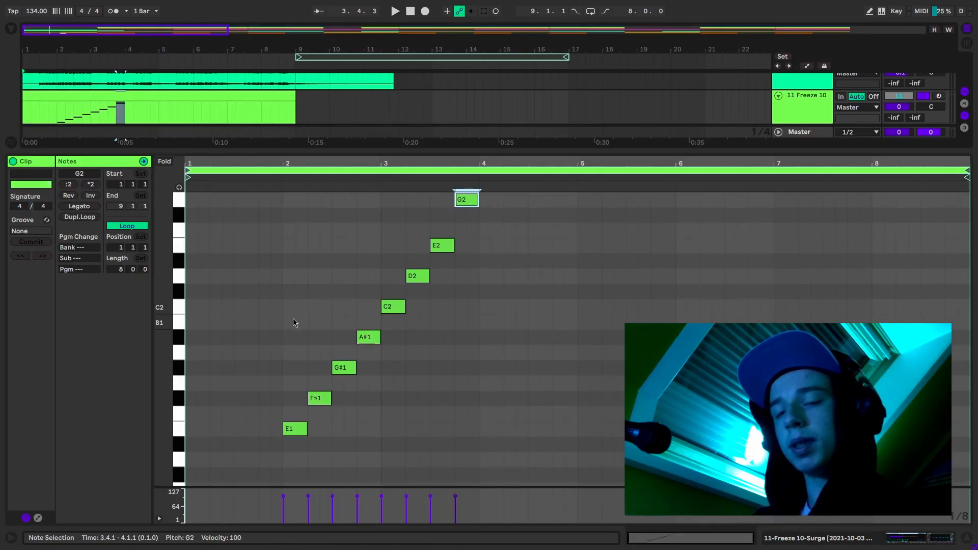
pyautogui.click(285, 315)
pyautogui.press('space')
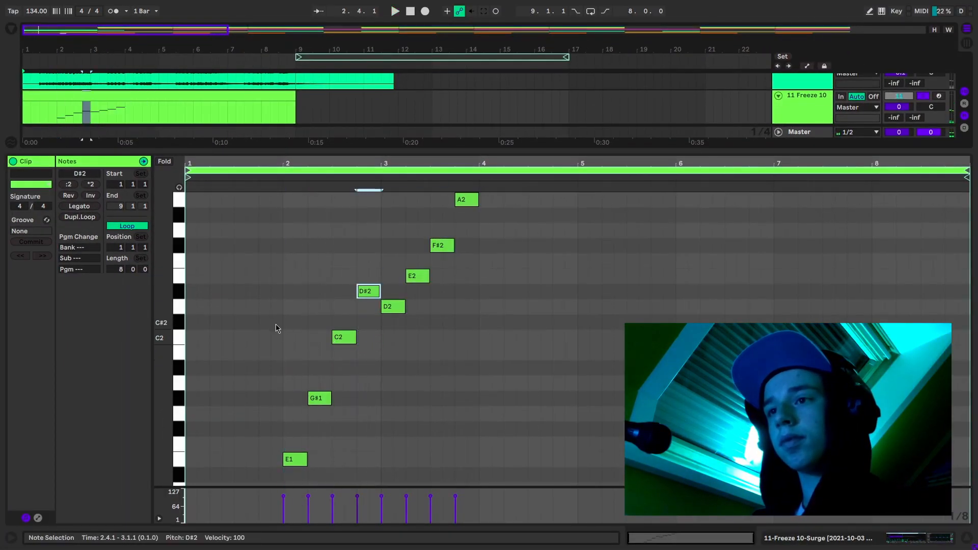
pyautogui.press('Up')
pyautogui.click(276, 328)
pyautogui.press('space')
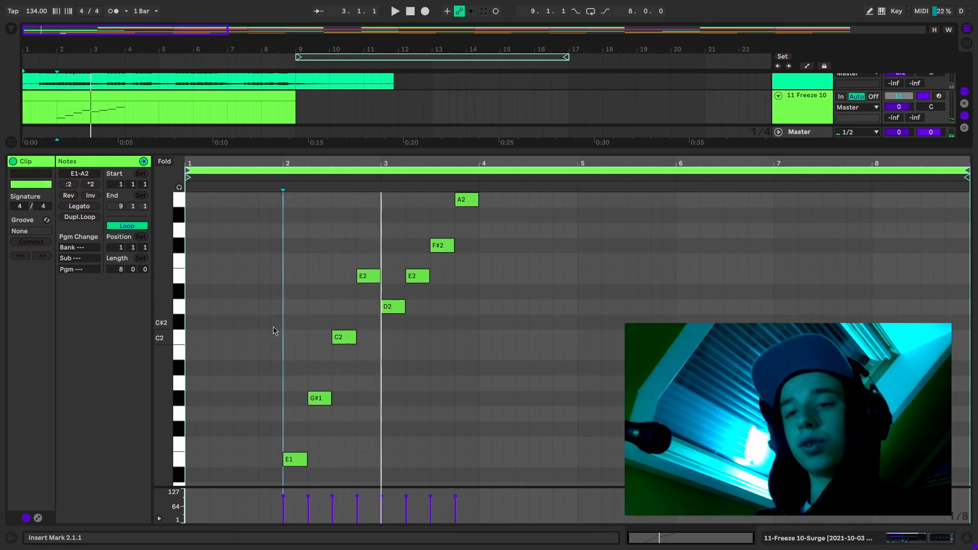
# Delete the four notes in bar 3 of the MIDI clip and move the insert marker back to 2.1.1
pyautogui.scroll(5, 295, 350)
pyautogui.moveTo(382, 279); pyautogui.dragTo(530, 431)
pyautogui.press('Delete')
pyautogui.scroll(-5, 357, 367)
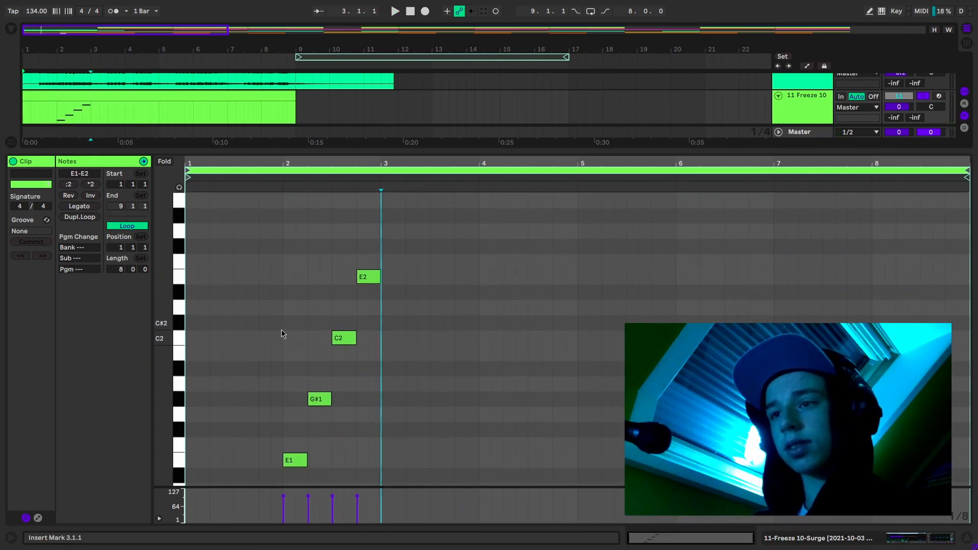
pyautogui.click(285, 319)
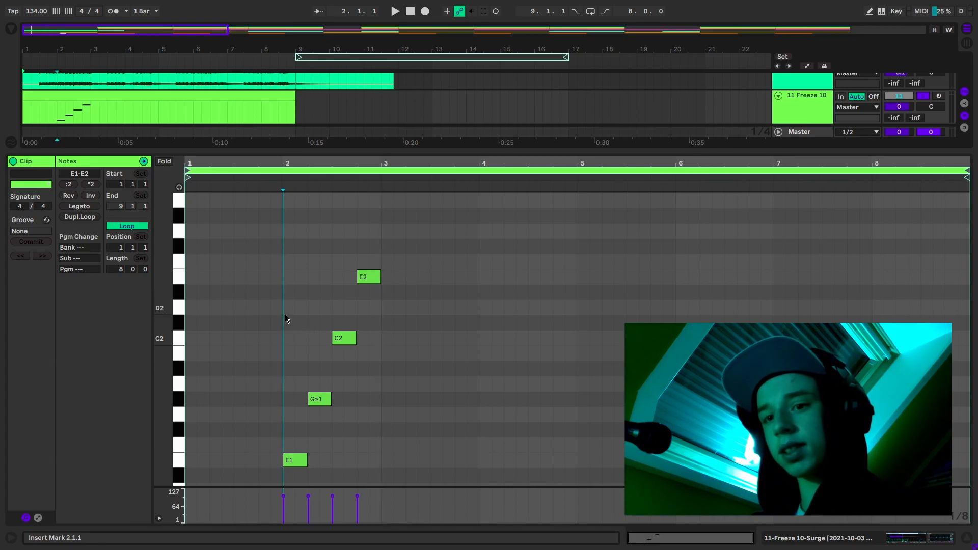
# Reverse the sliced Surge sample in Simpler
pyautogui.doubleClick(789, 119)
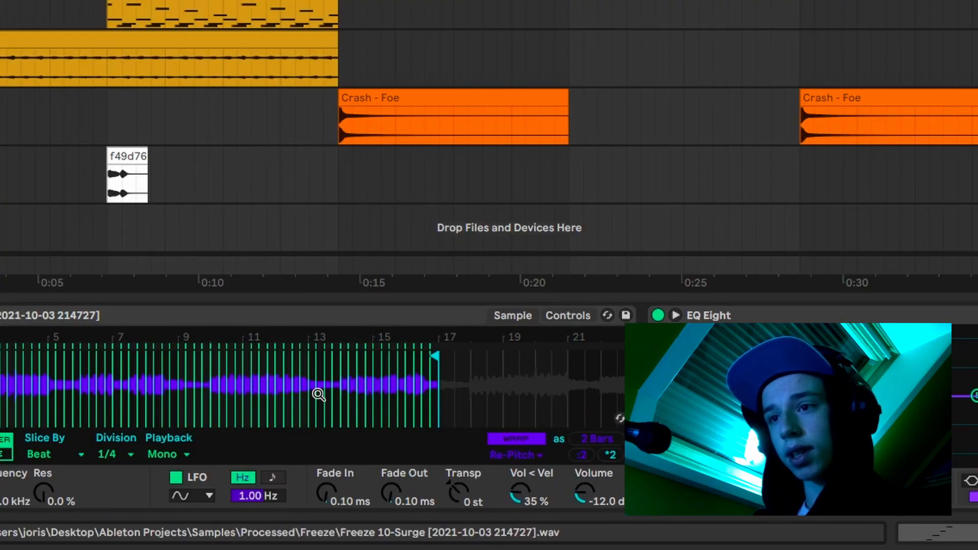
pyautogui.rightClick(284, 457)
pyautogui.click(323, 407)
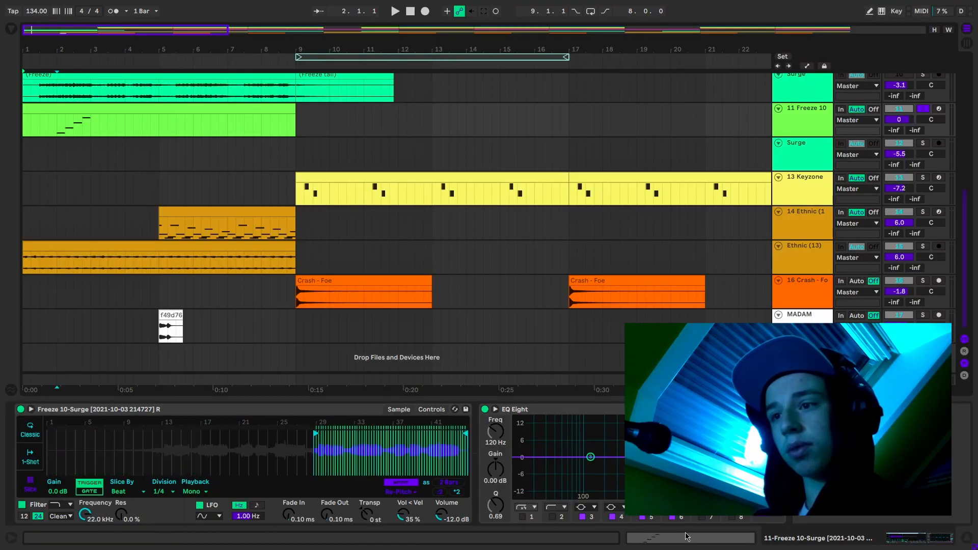
# Add the notes F#1, A#1, D2 and F#2 in bar 3 of the MIDI clip and play the pattern from 2.1.1
pyautogui.click(687, 536)
pyautogui.click(259, 388)
pyautogui.scroll(-3, 261, 388)
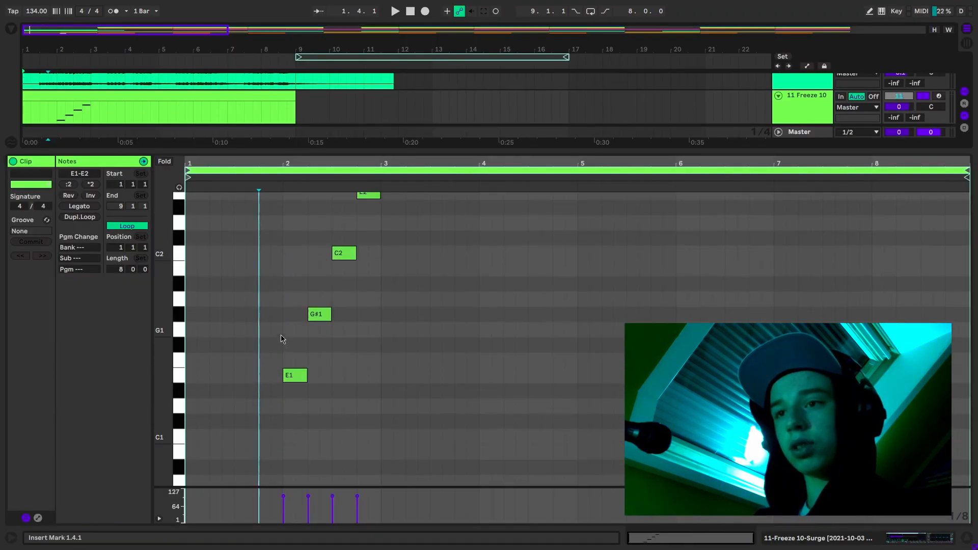
pyautogui.click(283, 340)
pyautogui.scroll(2, 295, 371)
pyautogui.press('space')
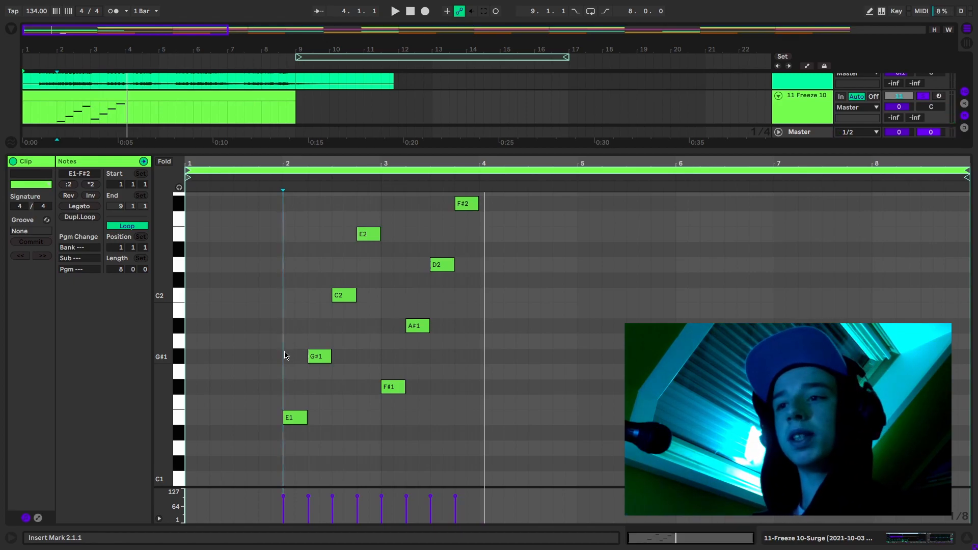
pyautogui.scroll(3, 414, 360)
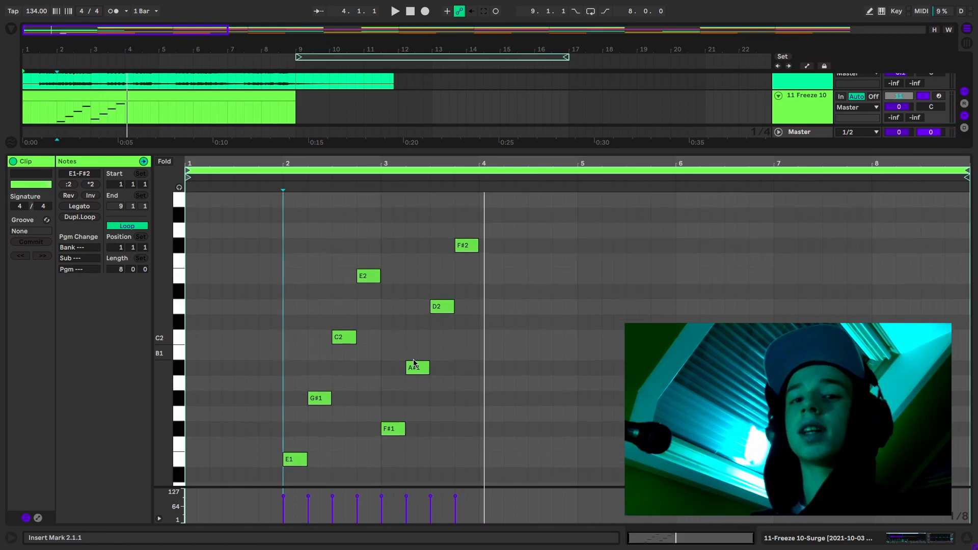